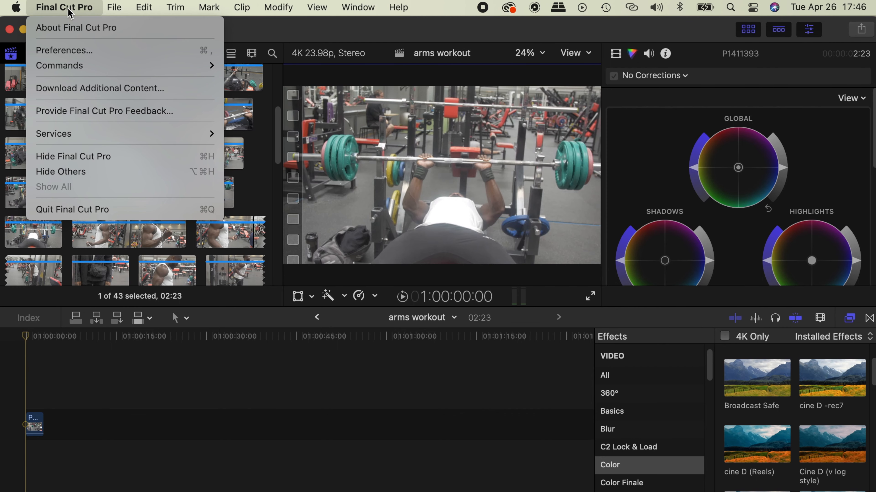
# Step: Open the keyboard command customization
pyautogui.moveTo(69, 69)
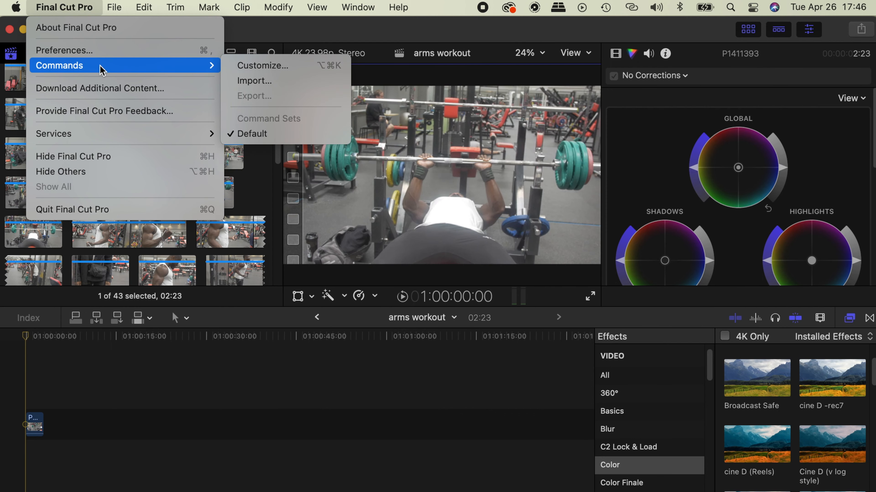
pyautogui.click(264, 67)
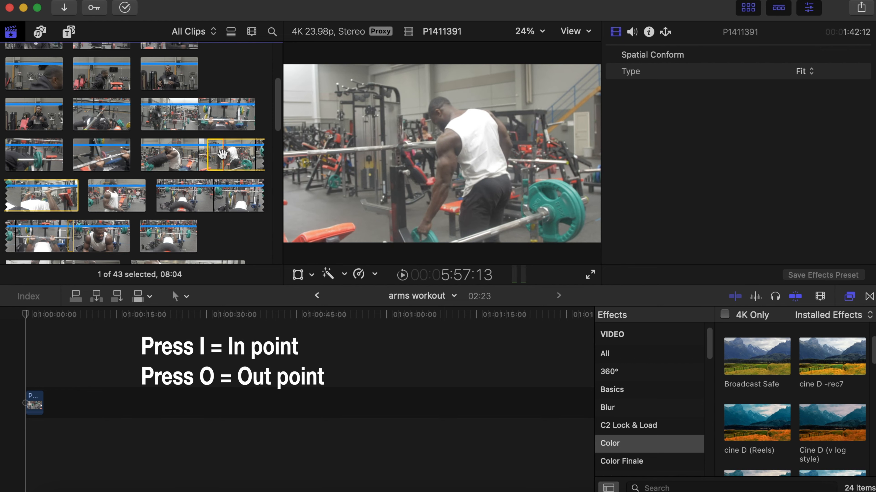
# Step: Mark the bench-press section of clip P1411391 with in and out points as a favorite range
pyautogui.press('i')
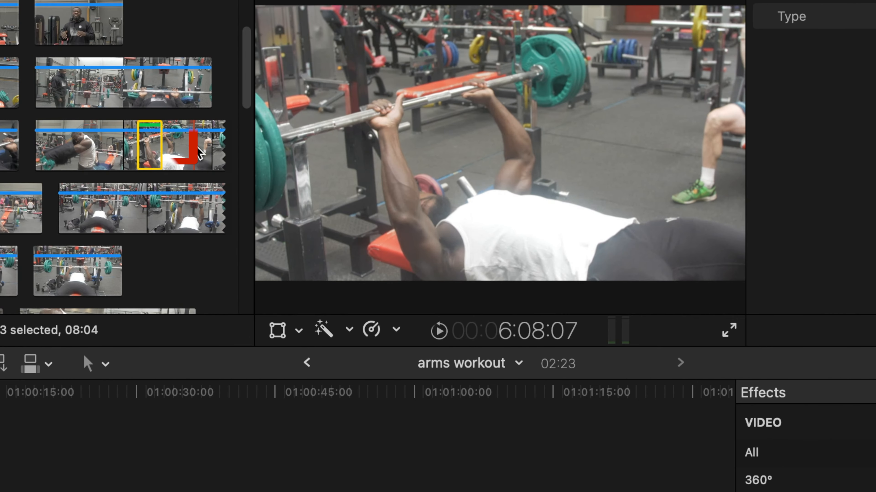
pyautogui.press('i')
pyautogui.press('o')
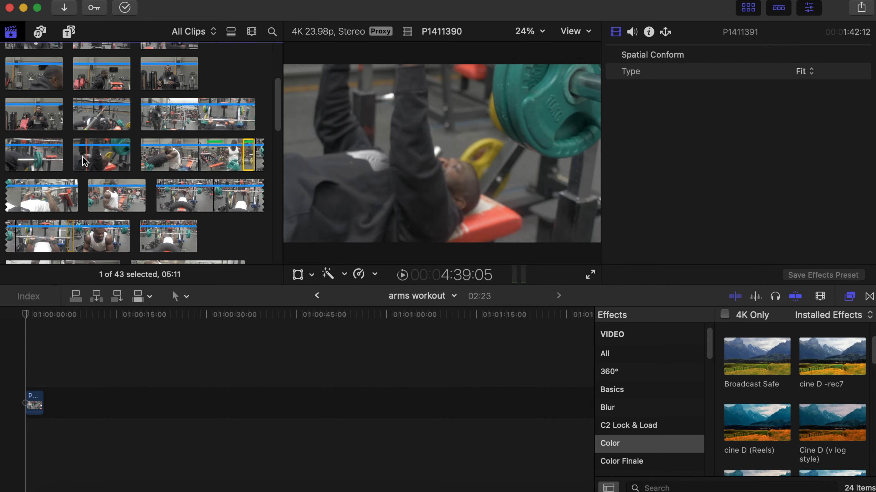
# Step: Mark in and out points around the usable moments of clips P1411390 and P1411392 as favorite ranges
pyautogui.press('i')
pyautogui.press('o')
pyautogui.click(99, 195)
pyautogui.press('i')
pyautogui.press('o')
# Step: Mark favorite ranges with in and out points in more of the workout clips, including P1411400 and P1411414
pyautogui.scroll(-4, 145, 214)
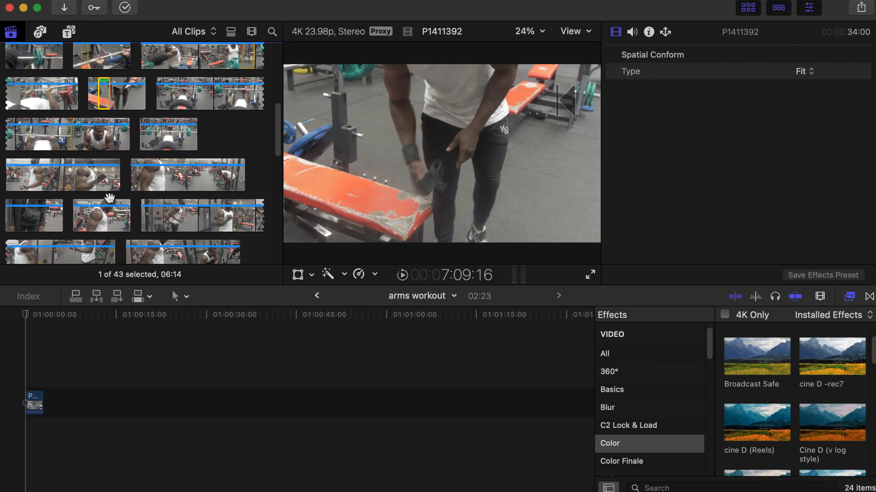
pyautogui.press('i')
pyautogui.press('o')
pyautogui.scroll(-2, 199, 224)
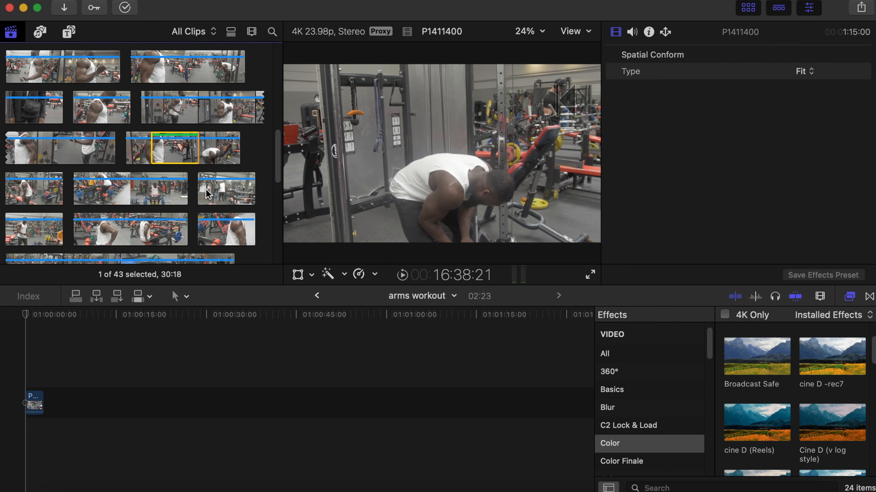
pyautogui.press('i')
pyautogui.press('o')
pyautogui.scroll(-5, 167, 188)
pyautogui.press('i')
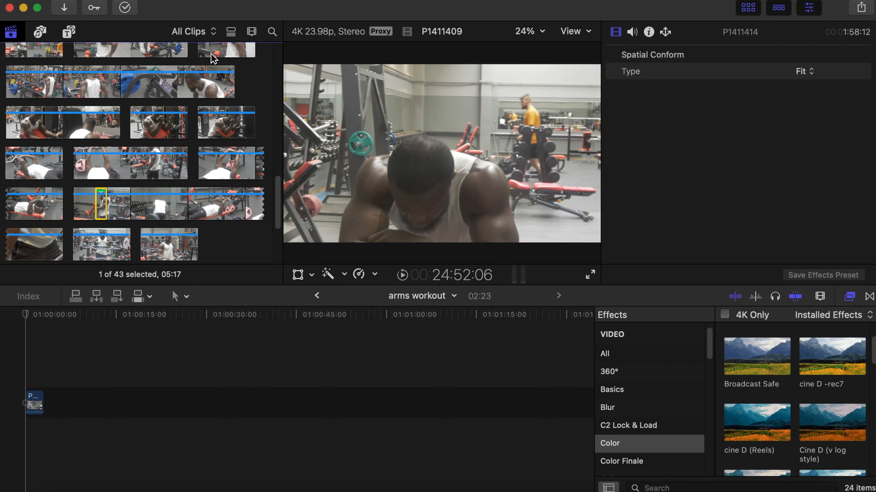
# Step: Filter the clip browser to Favorites and append the P1411390 bench-press range after the first clip in the timeline
pyautogui.click(214, 32)
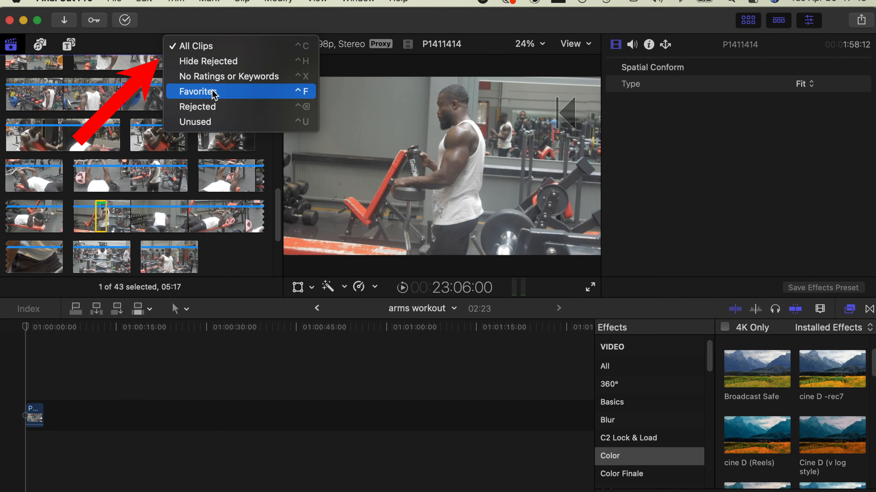
pyautogui.click(213, 92)
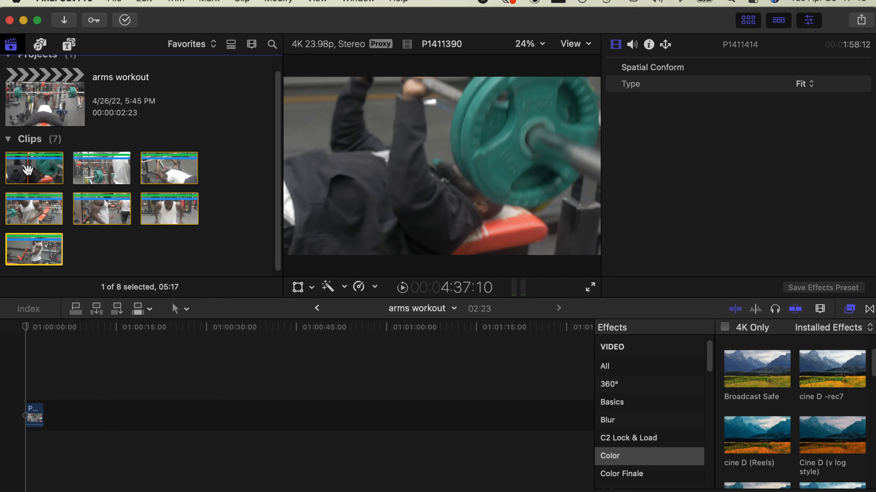
pyautogui.moveTo(66, 424); pyautogui.dragTo(65, 424)
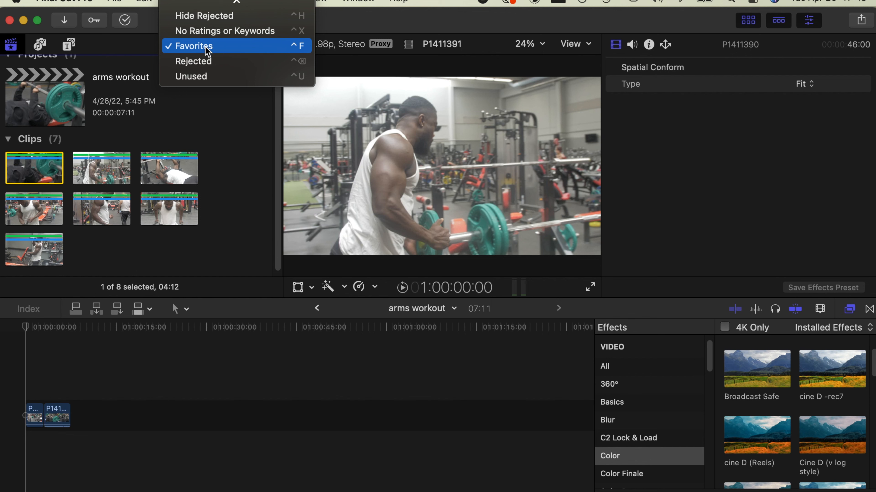
# Step: Show all clips in the browser again, and place the P1411390 favorite behind the first timeline clip
pyautogui.scroll(1, 210, 26)
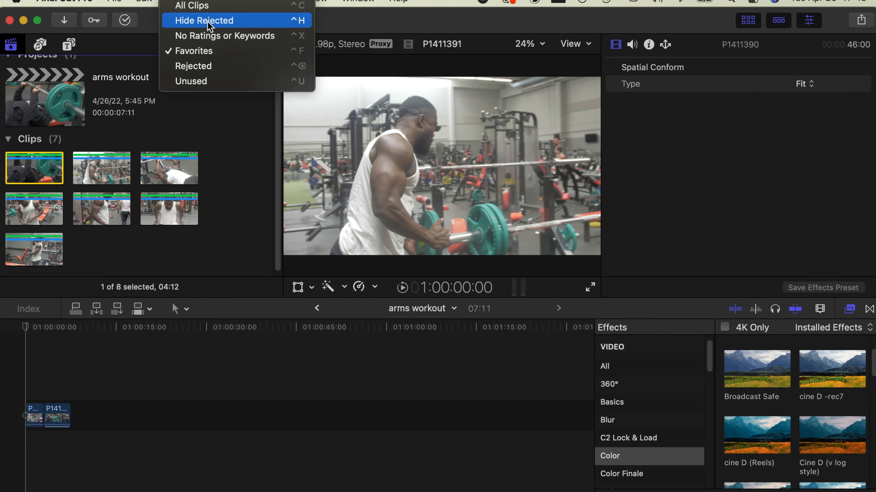
pyautogui.click(207, 6)
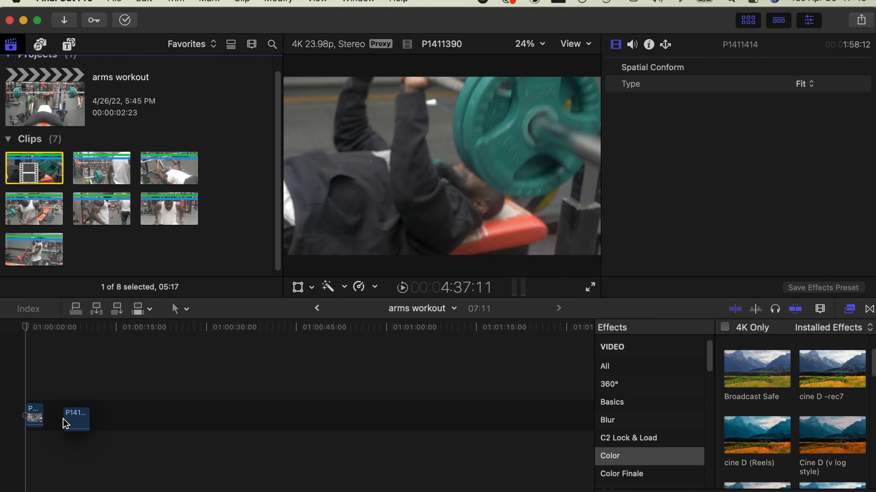
pyautogui.moveTo(65, 425); pyautogui.dragTo(66, 425)
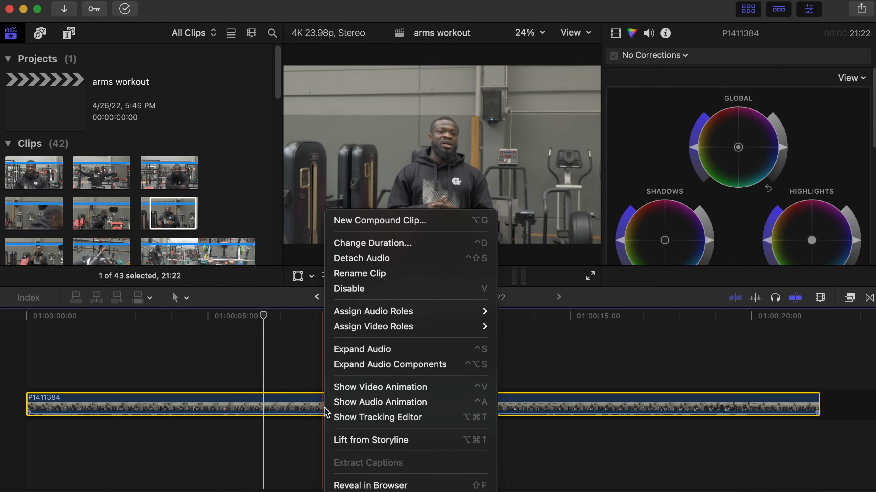
# Step: Turn the P1411384 timeline clip into a compound clip named "A - roll" and activate the Blade tool
pyautogui.click(365, 225)
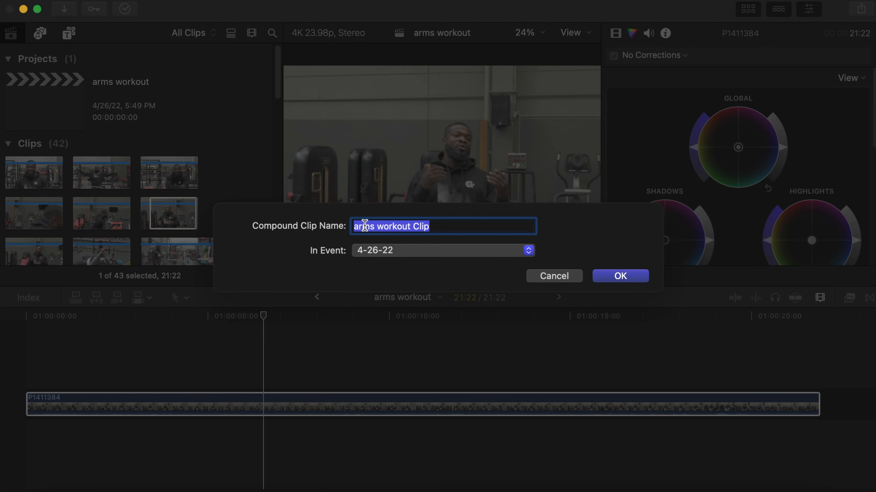
pyautogui.write('A - roll')
pyautogui.press('Return')
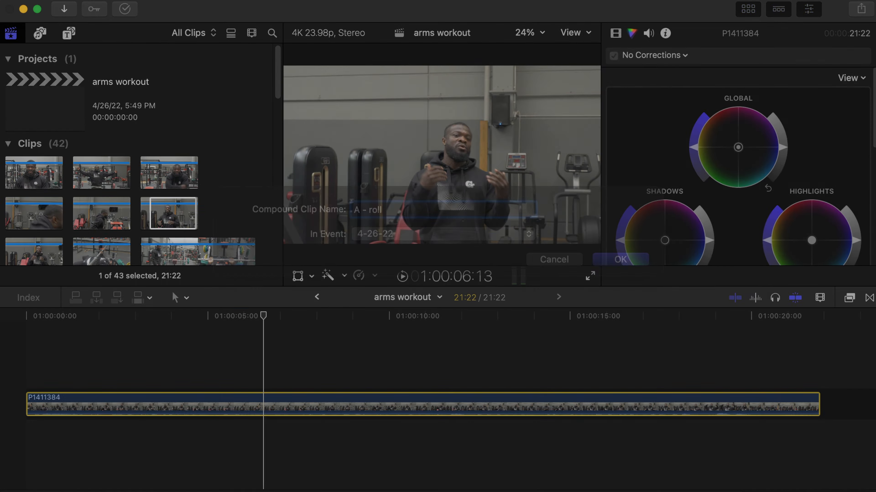
pyautogui.press('b')
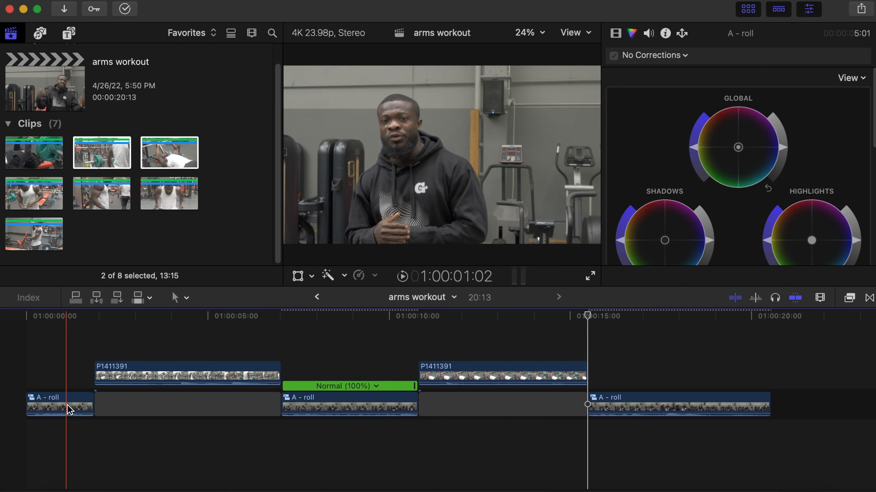
# Step: Inside the first A - roll compound clip, apply the cine D -rec7 color effect to clip P1411384, and return to the project timeline
pyautogui.doubleClick(70, 409)
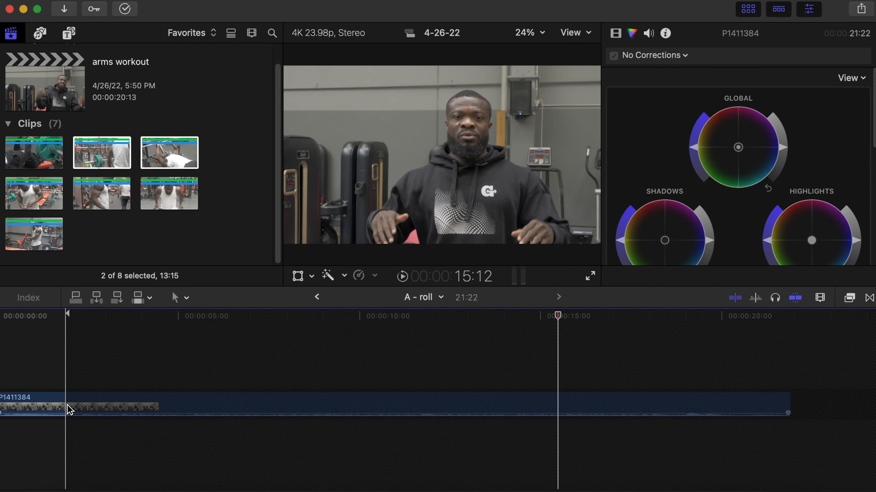
pyautogui.click(849, 298)
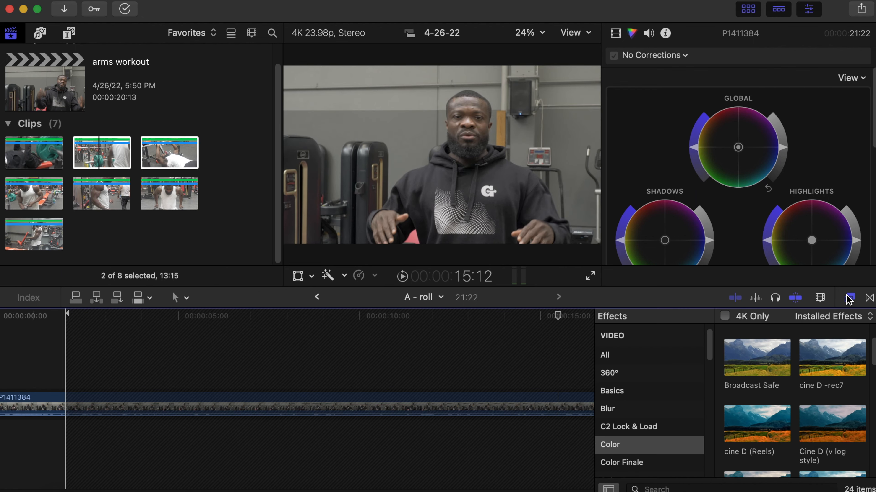
pyautogui.scroll(-5, 799, 411)
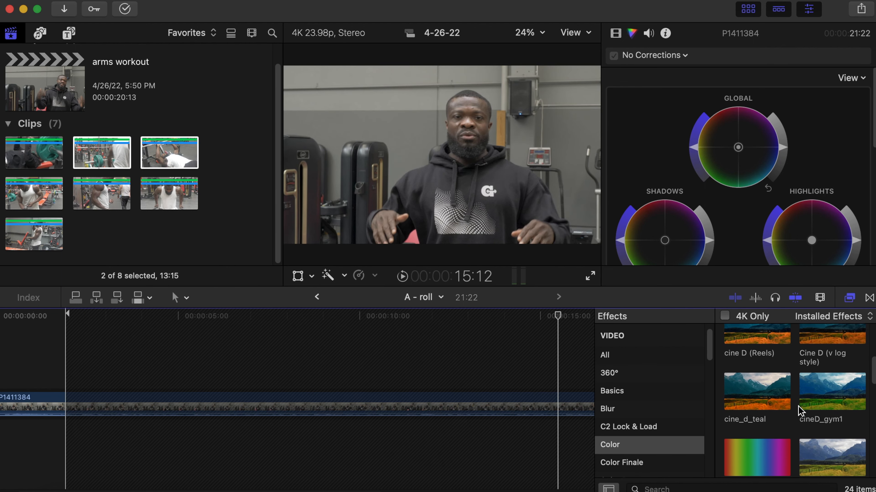
pyautogui.scroll(3, 828, 396)
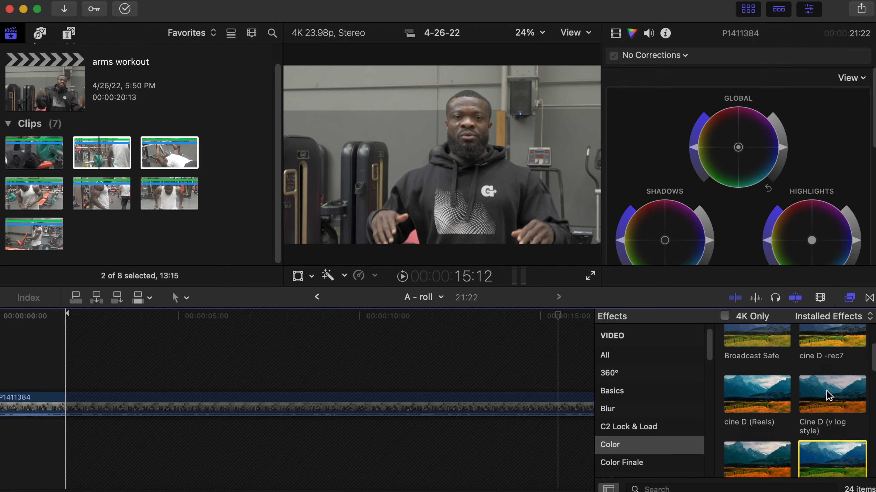
pyautogui.moveTo(834, 353); pyautogui.dragTo(371, 402)
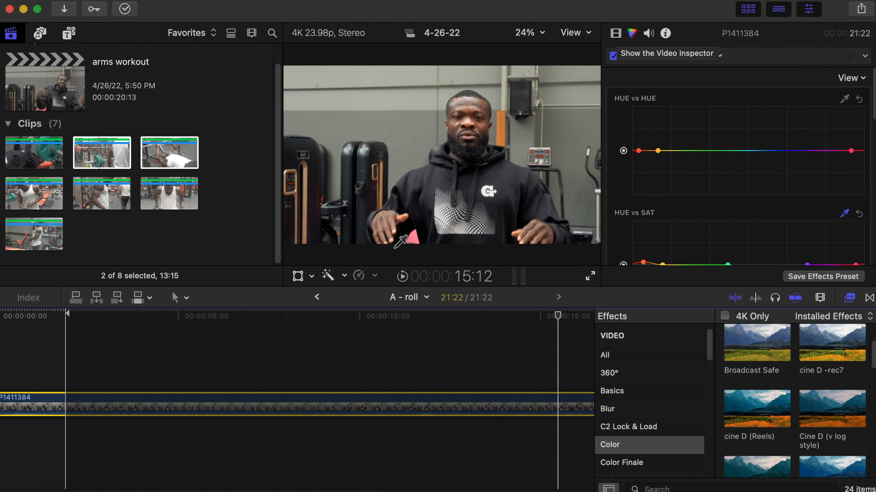
pyautogui.click(317, 297)
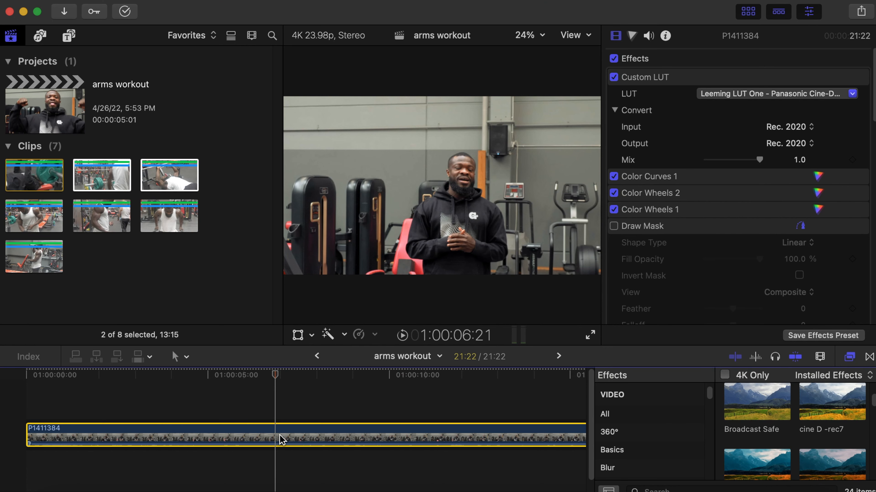
# Step: Save the effects of clip P1411384 as a video effects preset named "Tutorials" in the Color category
pyautogui.scroll(-5, 777, 193)
pyautogui.click(820, 336)
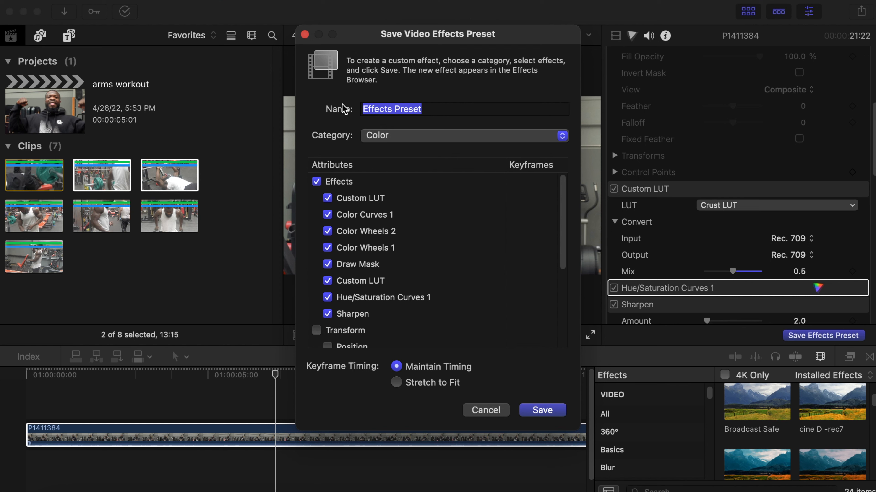
pyautogui.write('Tutorials')
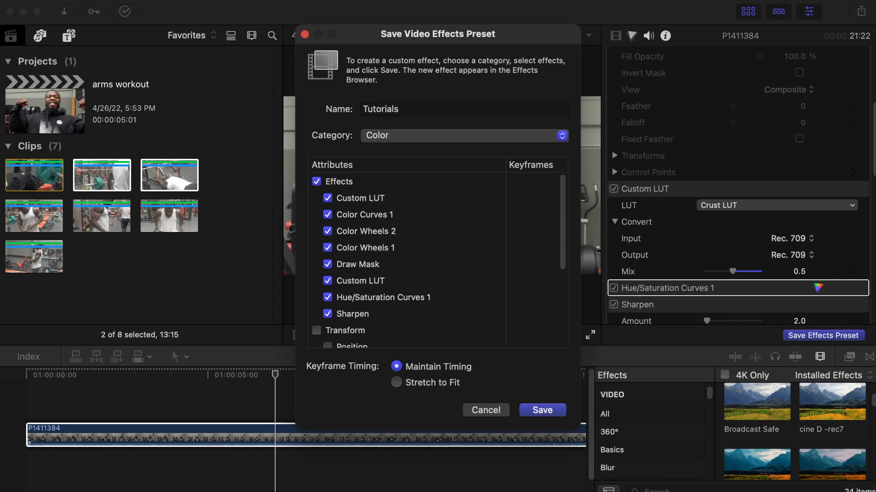
pyautogui.click(385, 142)
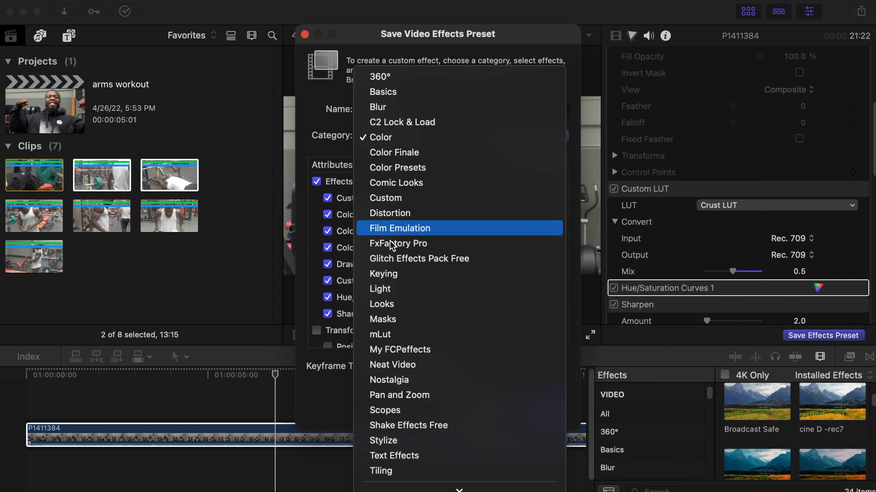
pyautogui.click(391, 138)
pyautogui.click(547, 413)
# Step: Apply the Tutorials color preset to clip P1411402 in the timeline and review its effects in the inspector
pyautogui.scroll(-10, 797, 432)
pyautogui.scroll(-5, 797, 433)
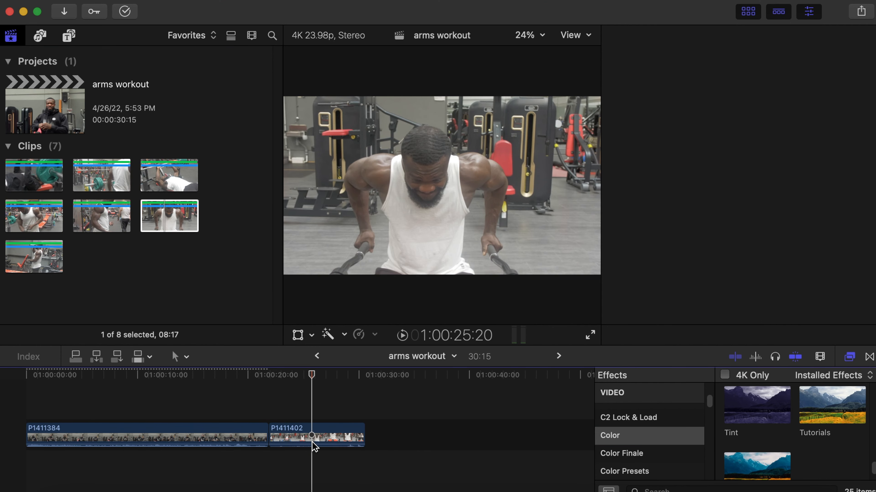
pyautogui.click(312, 442)
pyautogui.moveTo(828, 413); pyautogui.dragTo(317, 440)
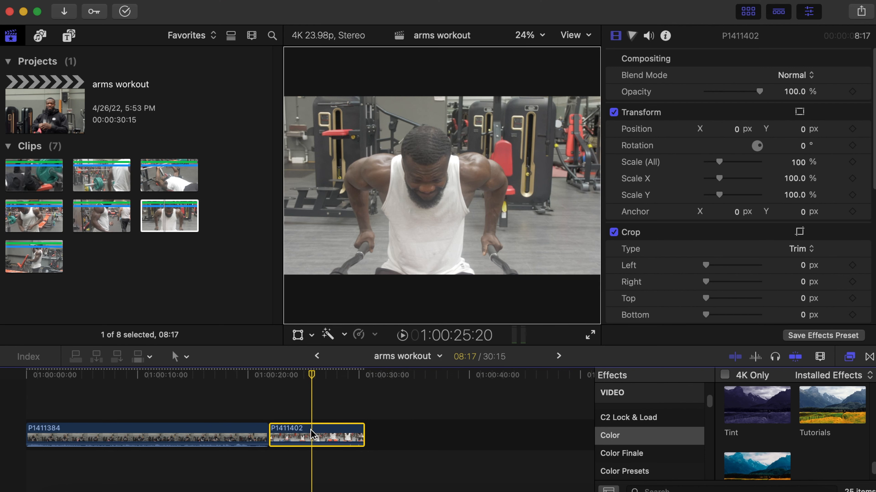
pyautogui.scroll(-4, 723, 233)
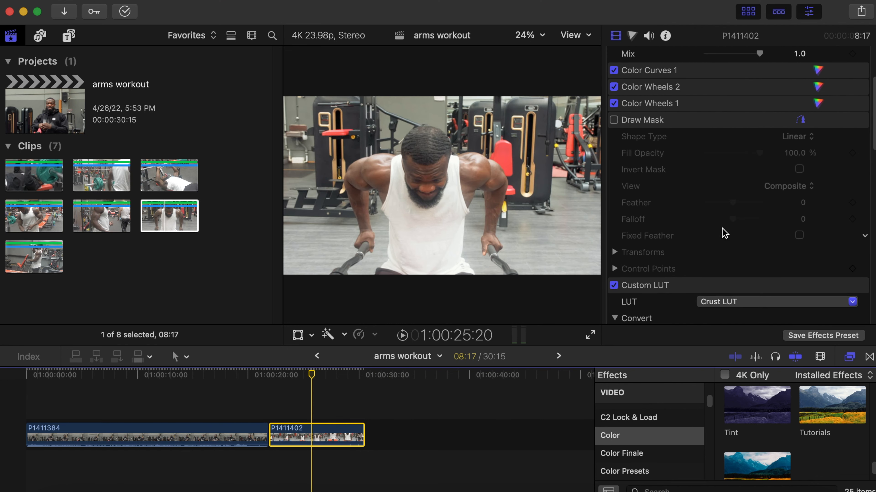